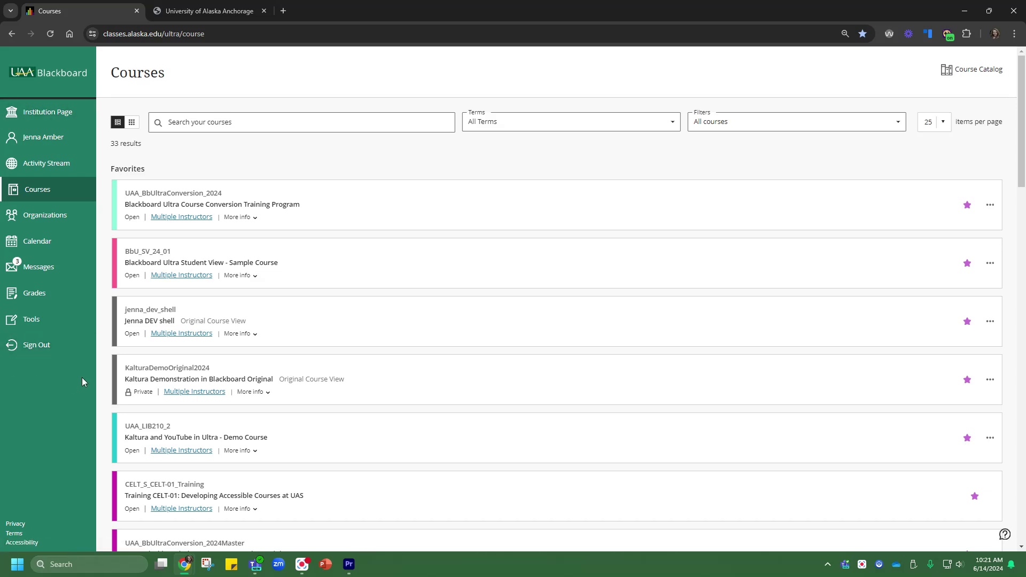
# Step: Reach the Add New menu of the UAA Kaltura My Media library via Blackboard Tools
pyautogui.click(36, 326)
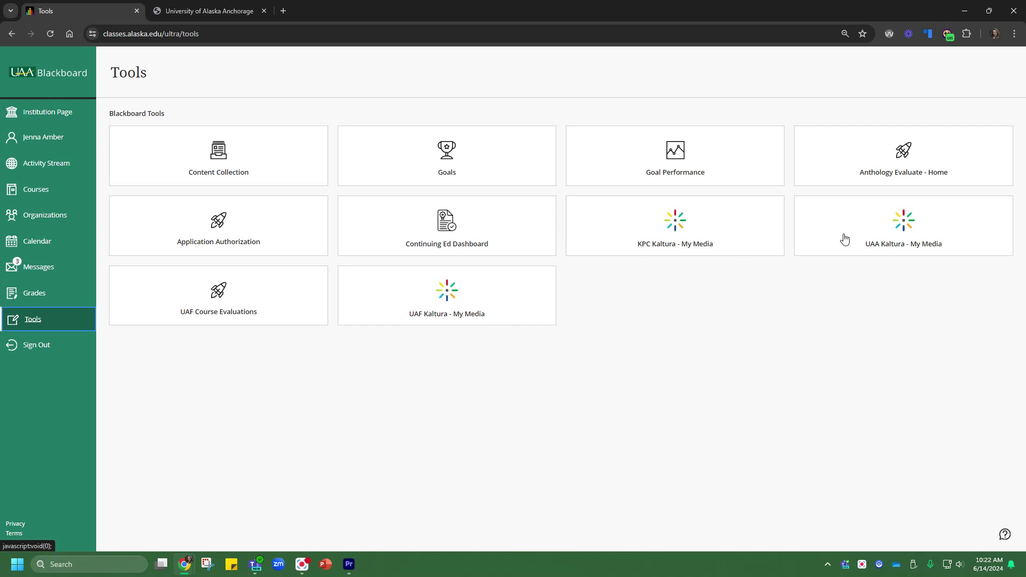
pyautogui.click(912, 252)
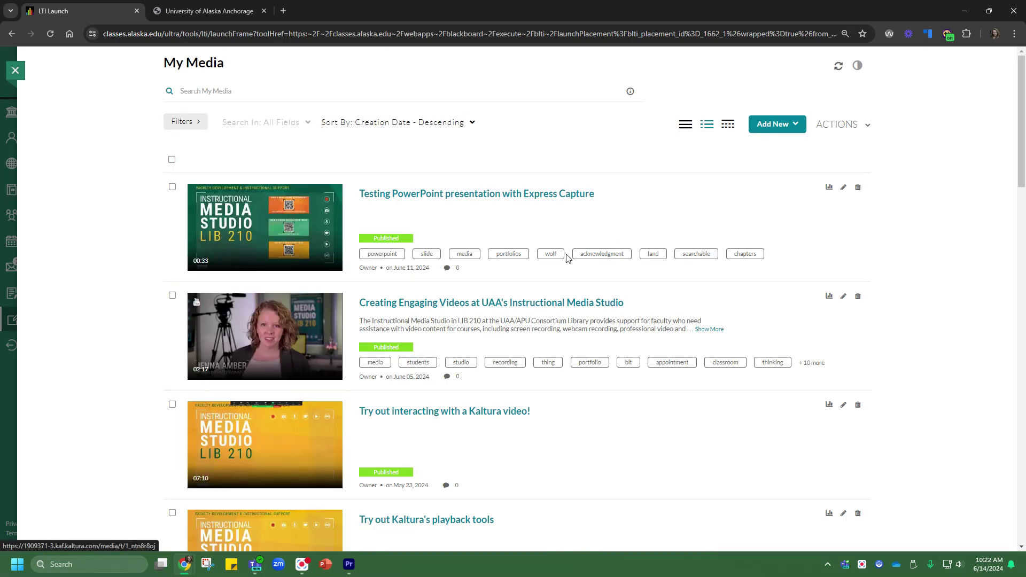
pyautogui.click(790, 128)
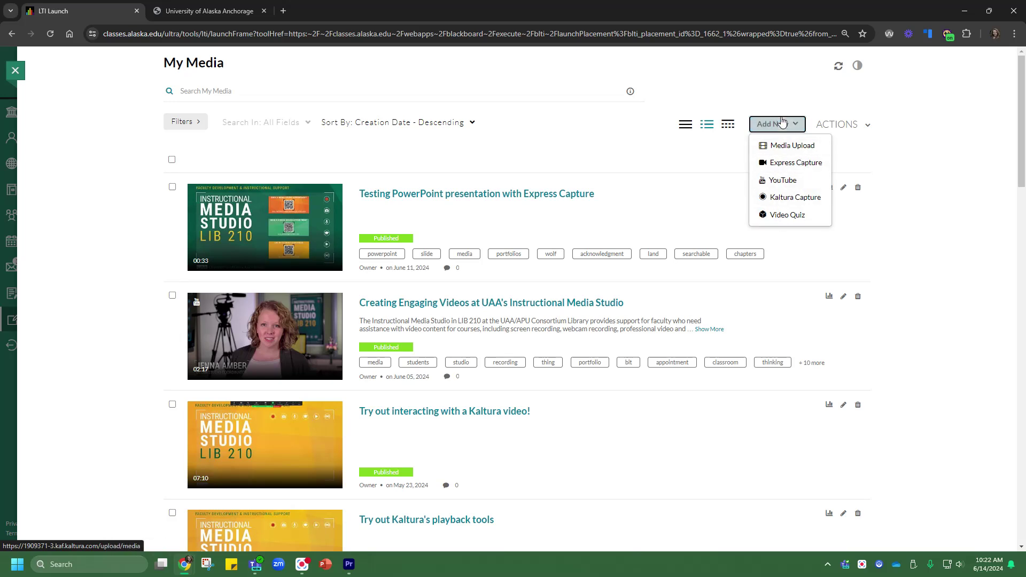
# Step: Launch Express Capture and review its camera and microphone source lists
pyautogui.click(788, 167)
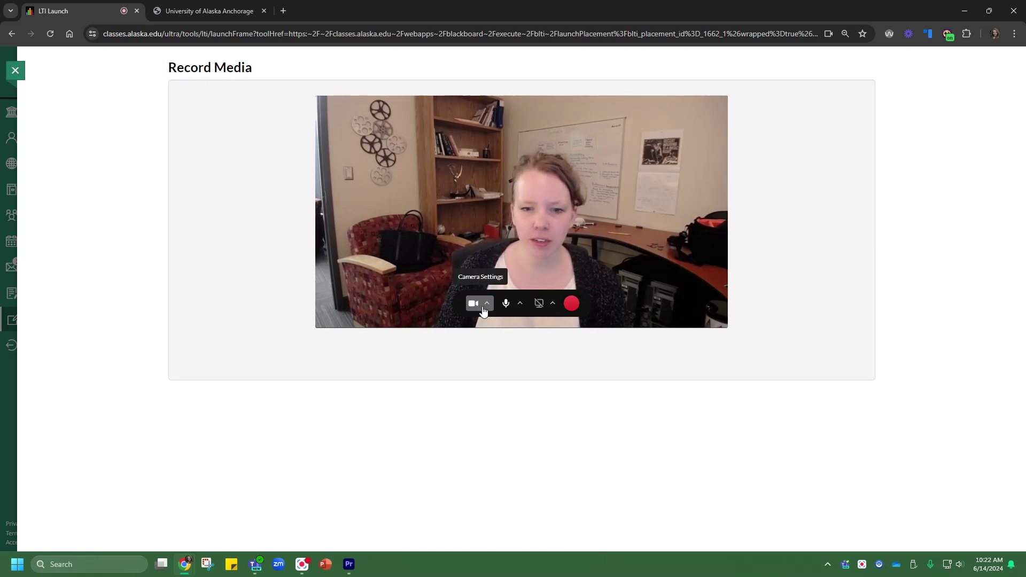
pyautogui.click(474, 309)
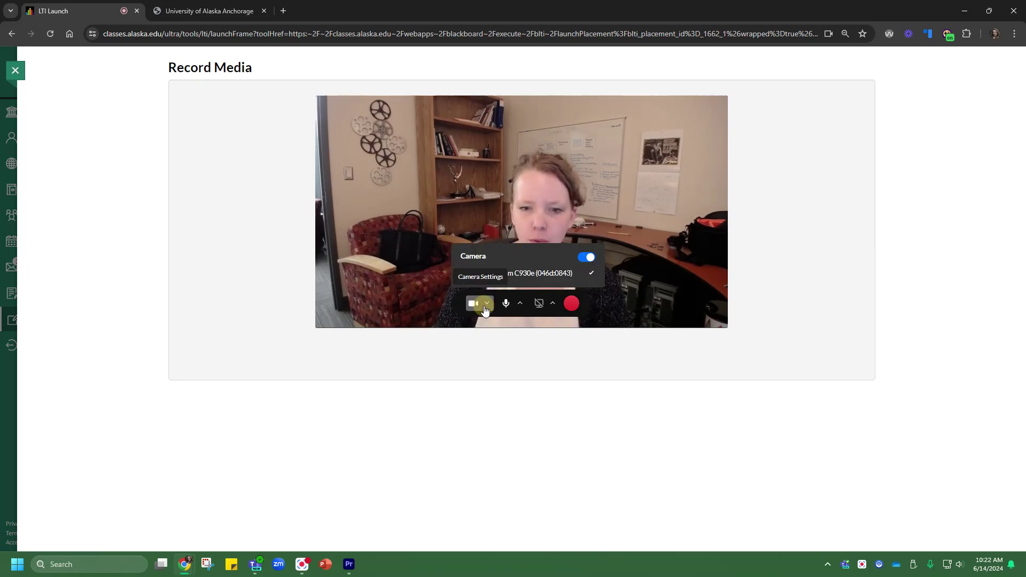
pyautogui.click(520, 304)
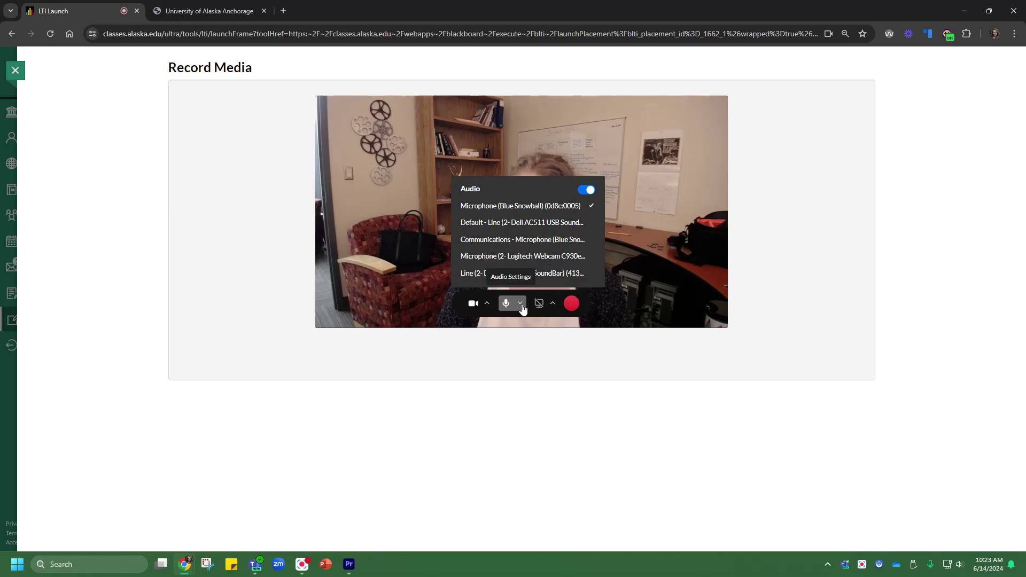
pyautogui.click(521, 305)
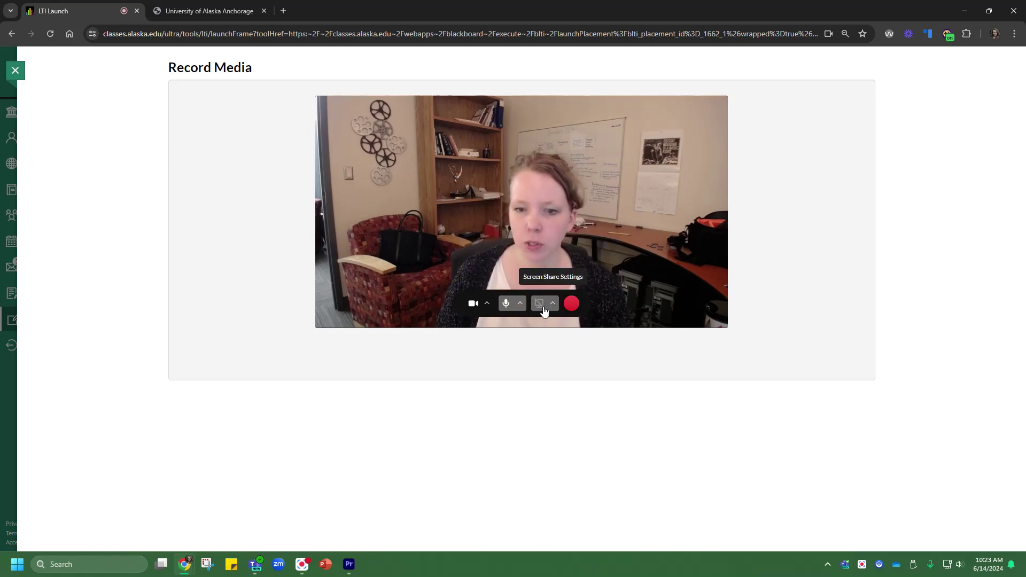
# Step: Try the screen-share settings, cancel Chrome's share dialog and reset the recorder
pyautogui.click(543, 311)
pyautogui.click(585, 275)
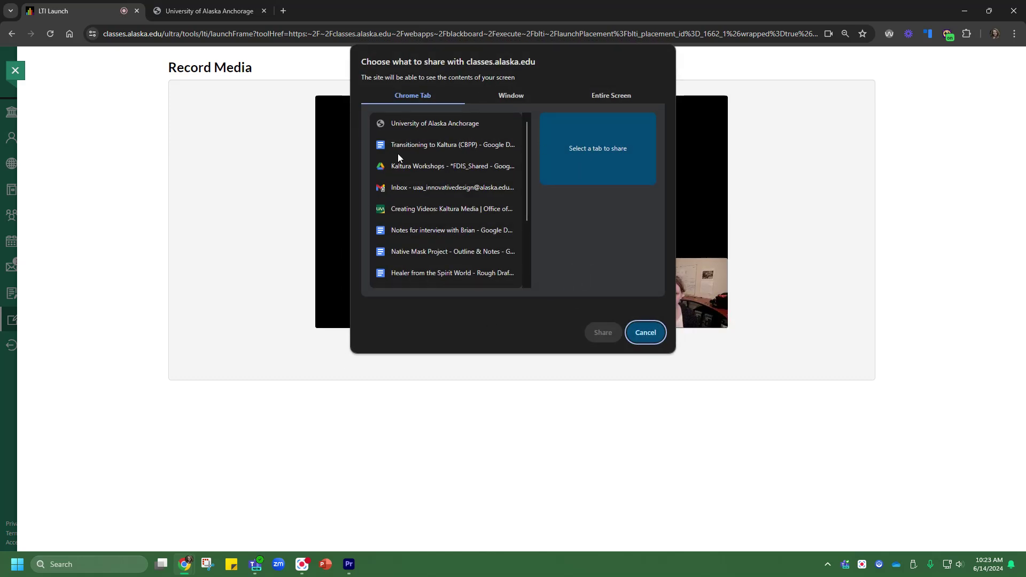
pyautogui.click(518, 99)
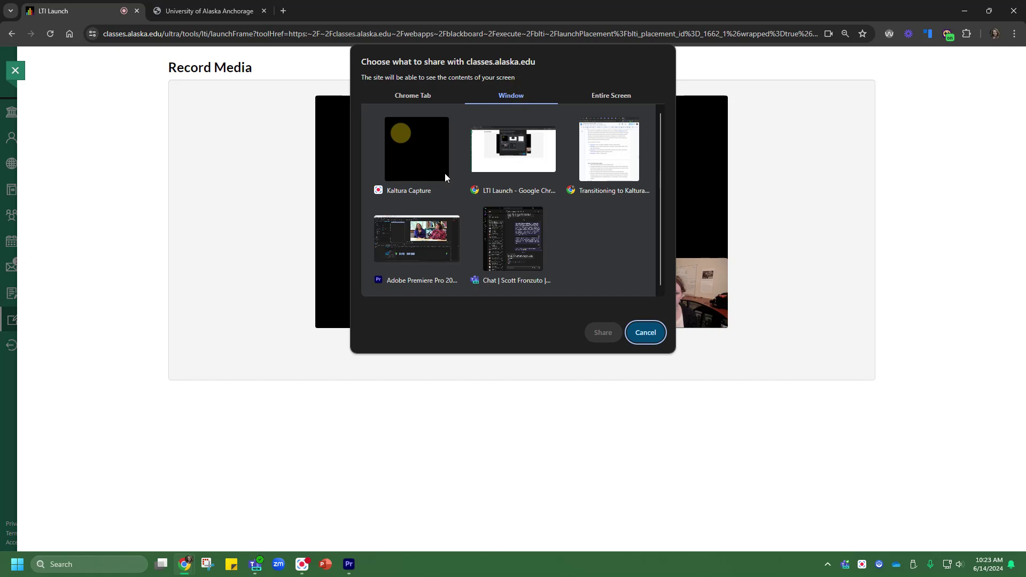
pyautogui.click(623, 97)
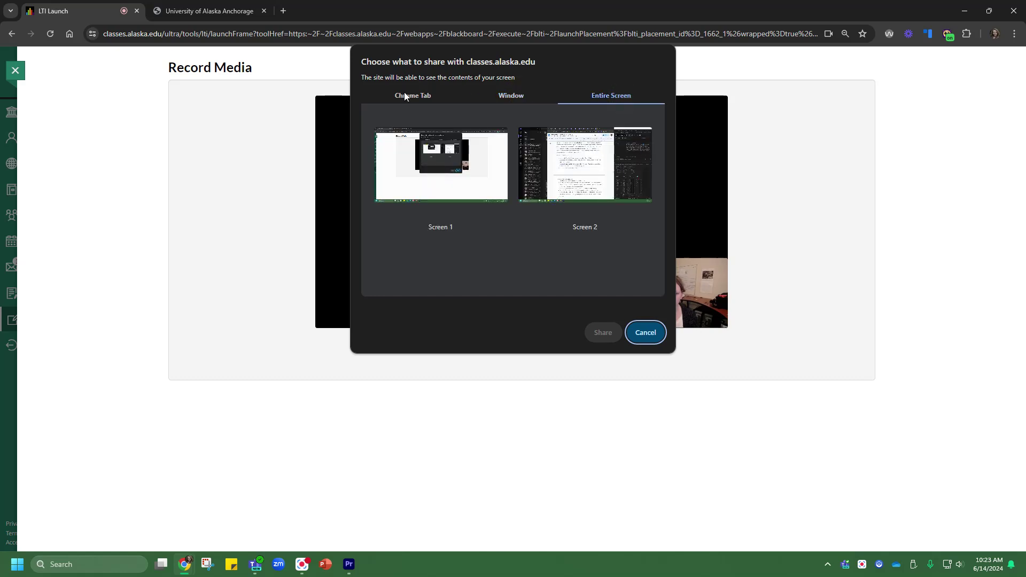
pyautogui.click(650, 334)
pyautogui.click(536, 224)
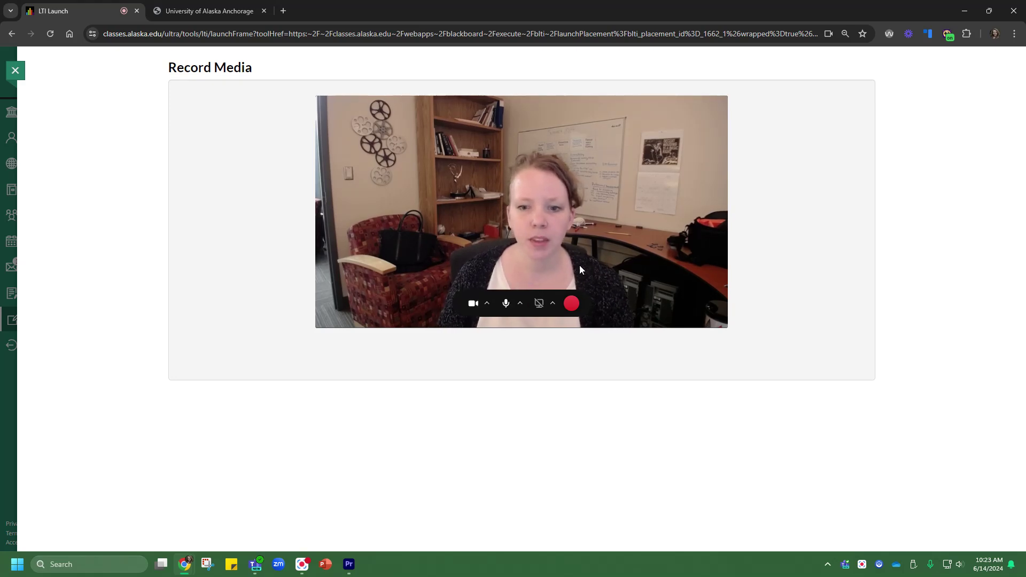
# Step: Record an eleven-second webcam clip and stop it for review
pyautogui.click(571, 306)
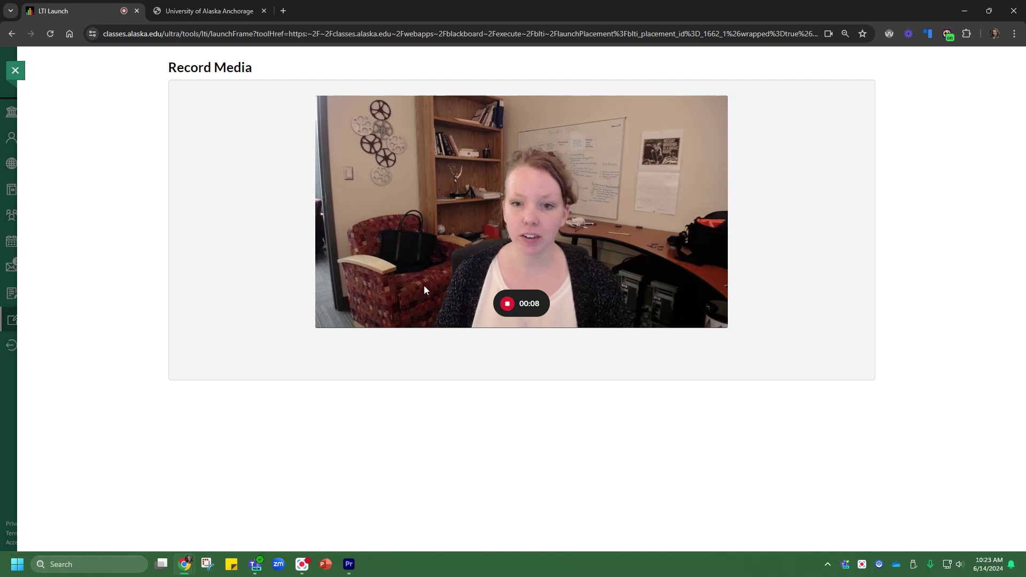
pyautogui.click(508, 305)
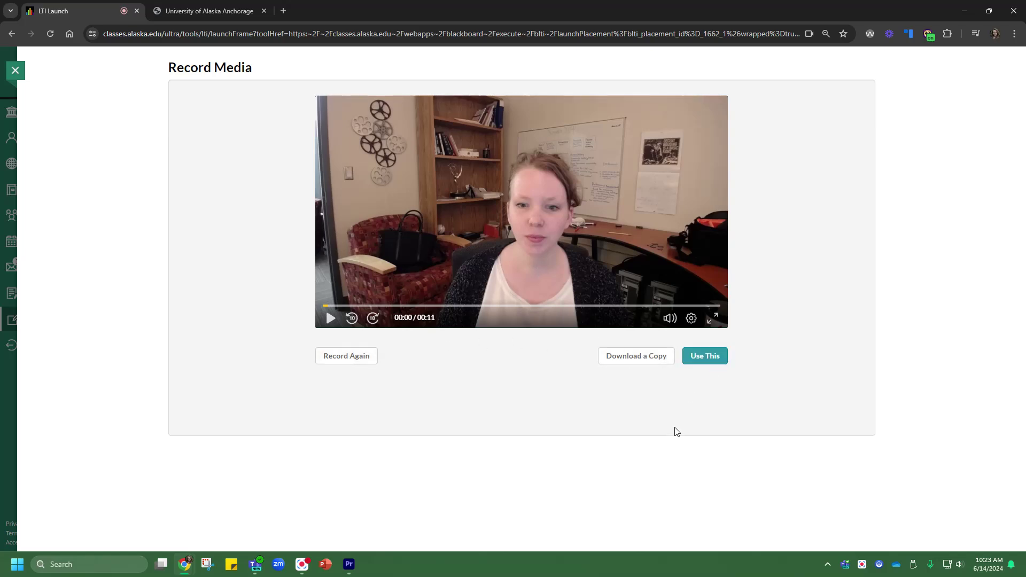
# Step: Upload the clip and save it named 'Express Capture Example'
pyautogui.click(704, 356)
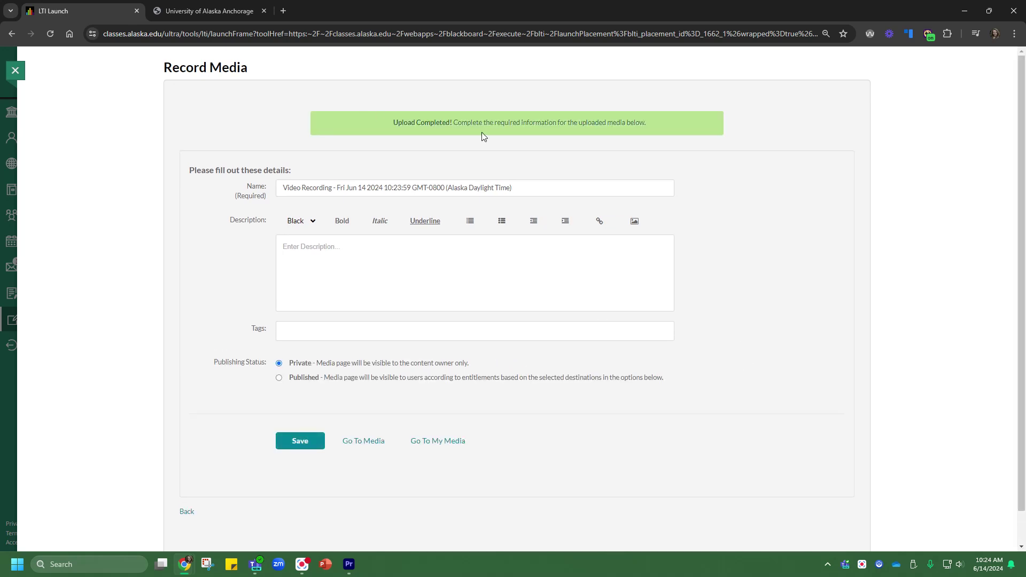
pyautogui.click(336, 191)
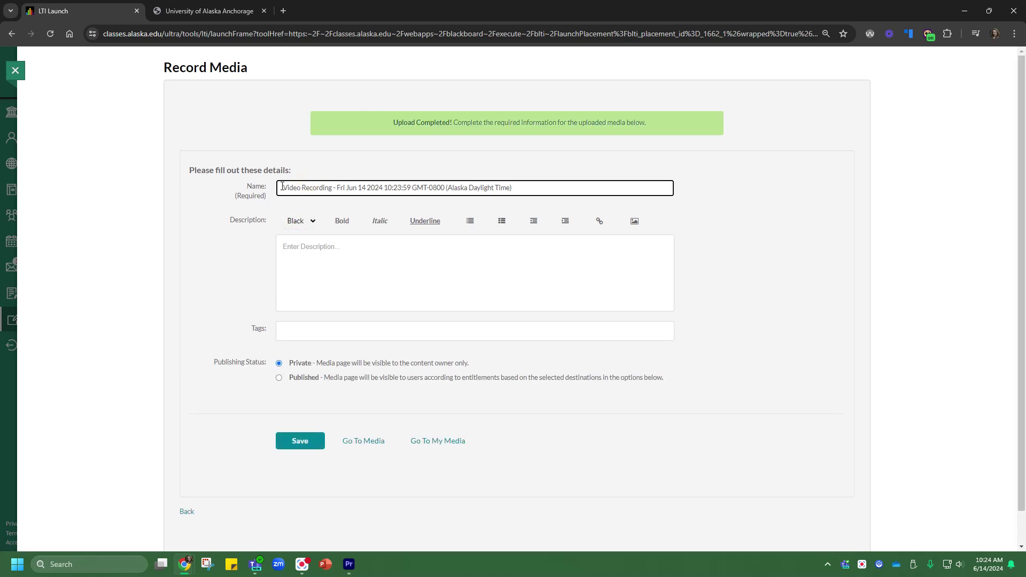
pyautogui.moveTo(297, 187); pyautogui.dragTo(567, 182)
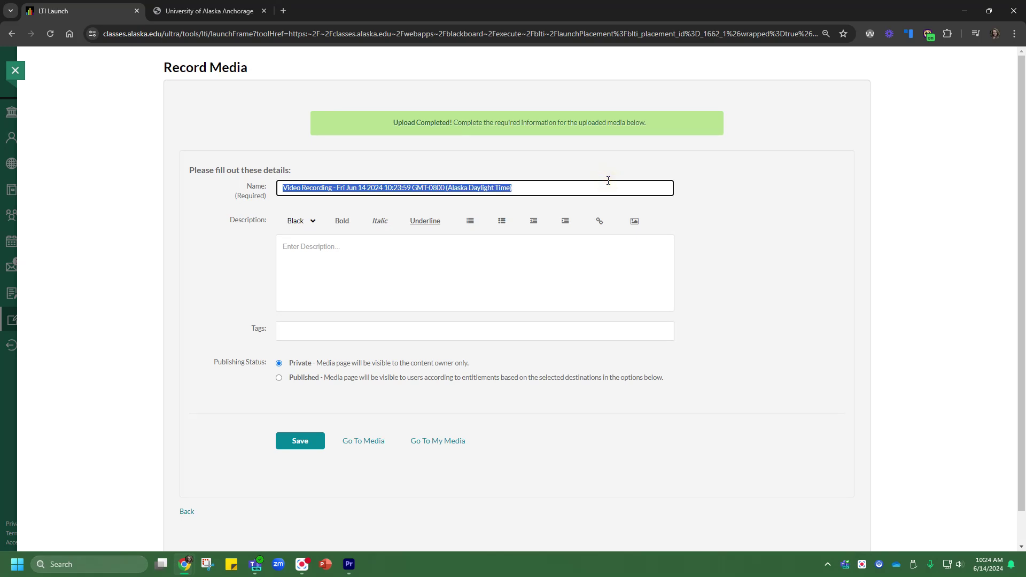
pyautogui.write('Express Capture Example')
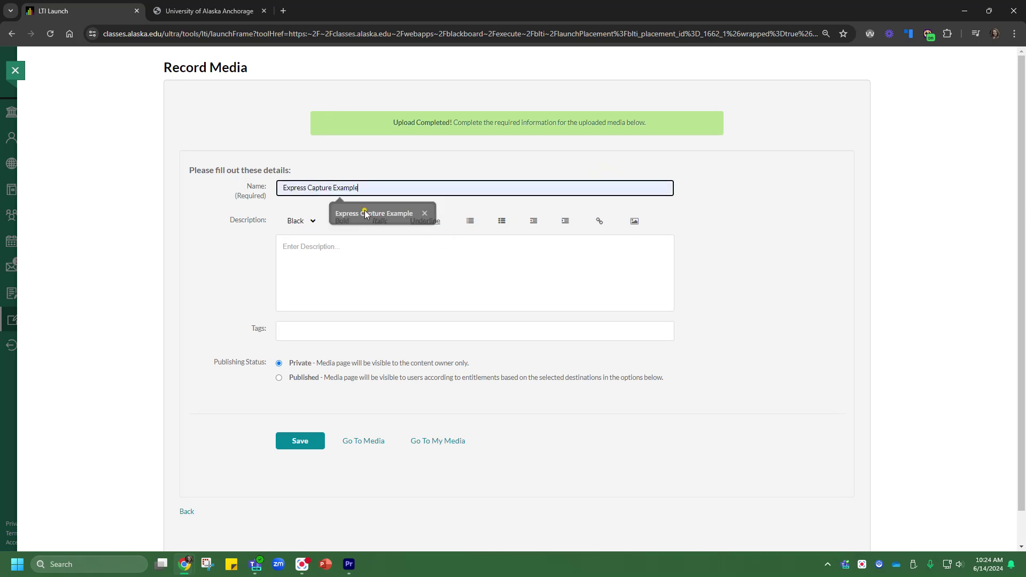
pyautogui.click(362, 214)
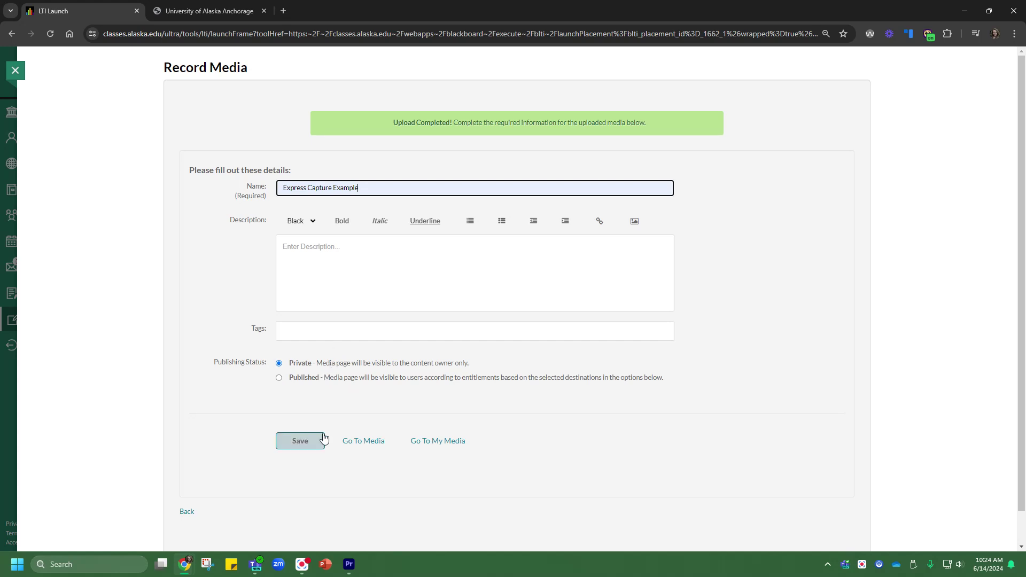
pyautogui.click(309, 450)
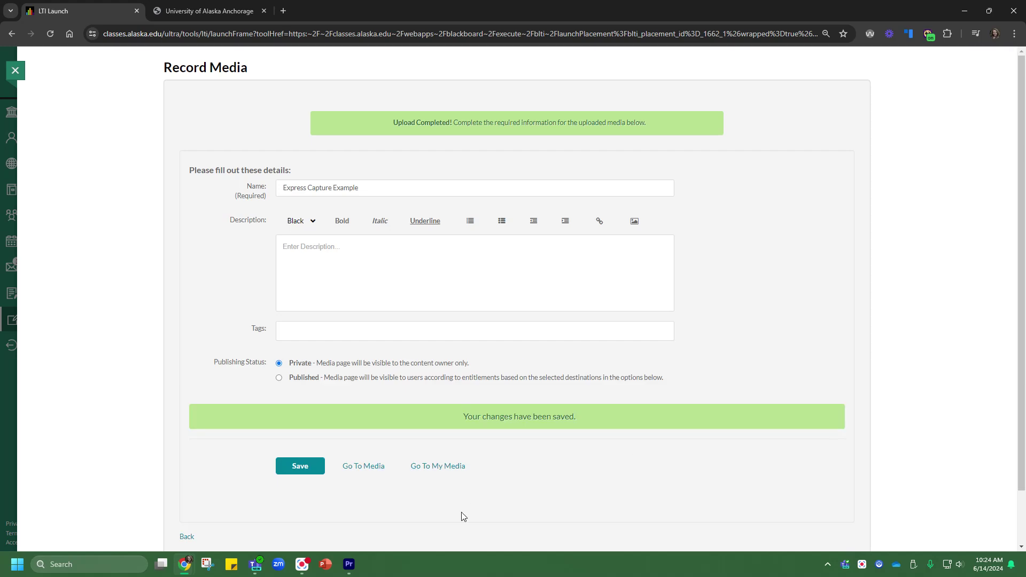
pyautogui.click(462, 513)
# Step: Check My Media lists the new clip, then head to the Courses list
pyautogui.click(441, 466)
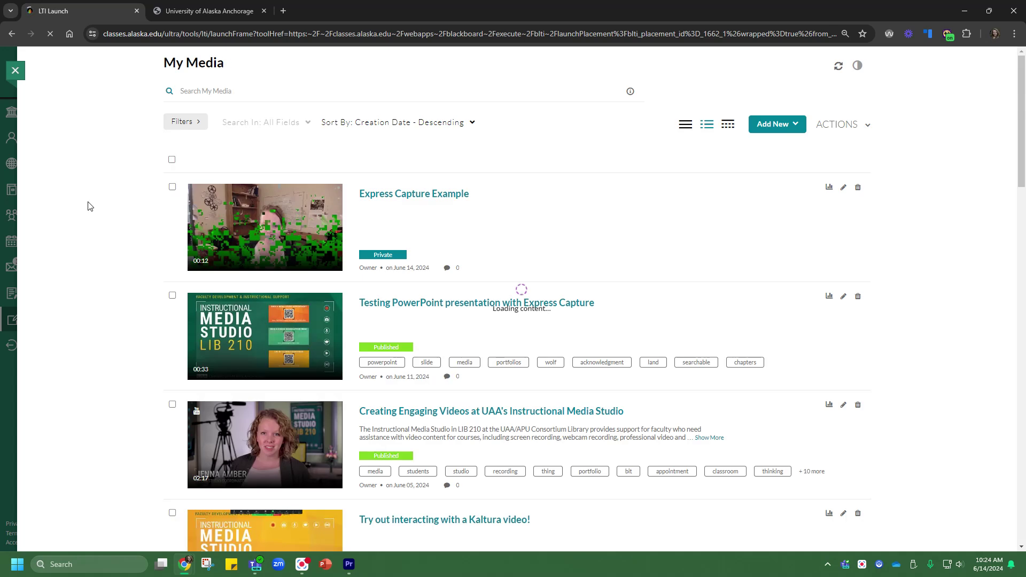
pyautogui.click(15, 71)
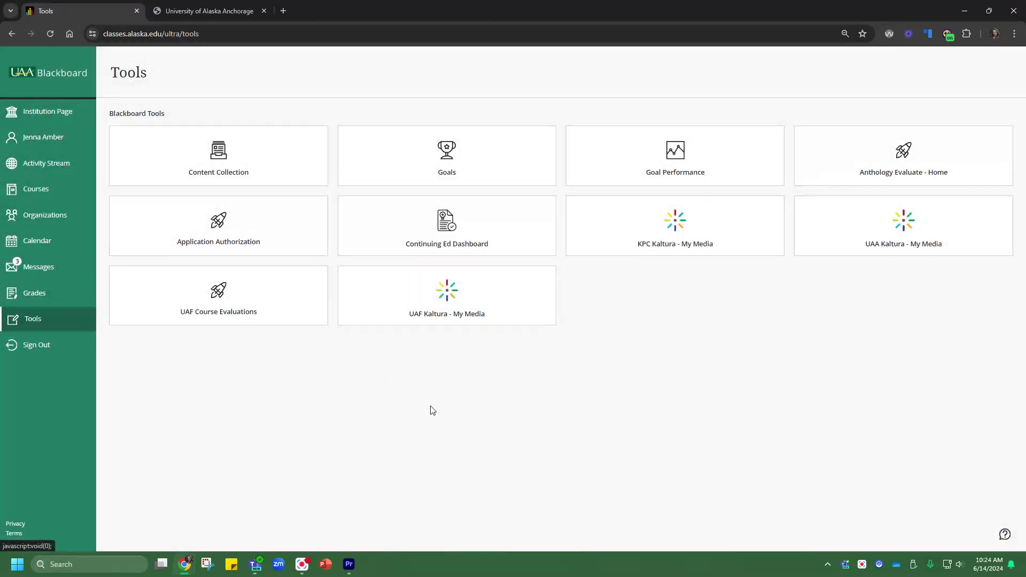
pyautogui.click(39, 192)
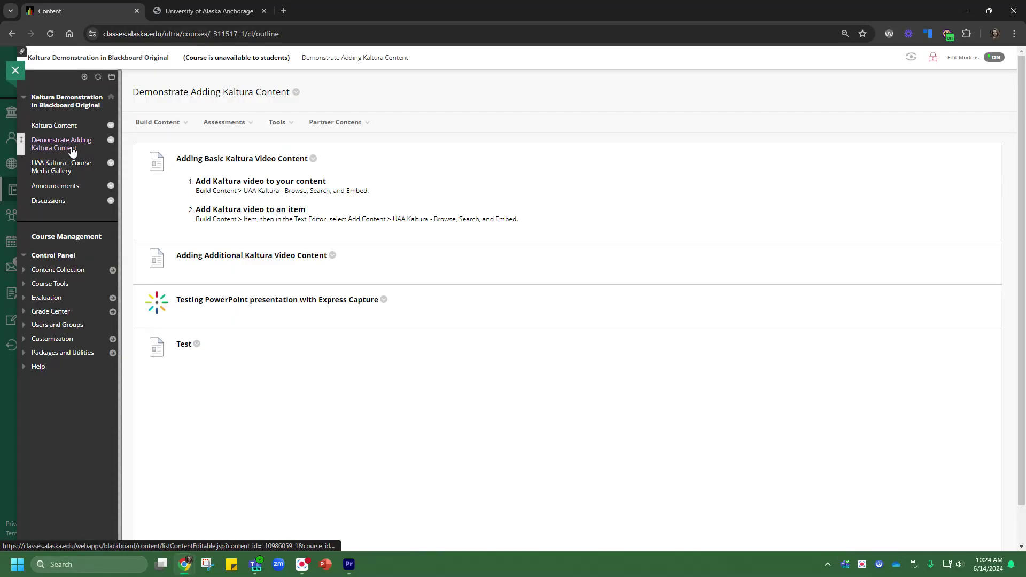
# Step: Launch Express Capture from the course content area's Kaltura embed tool
pyautogui.click(167, 122)
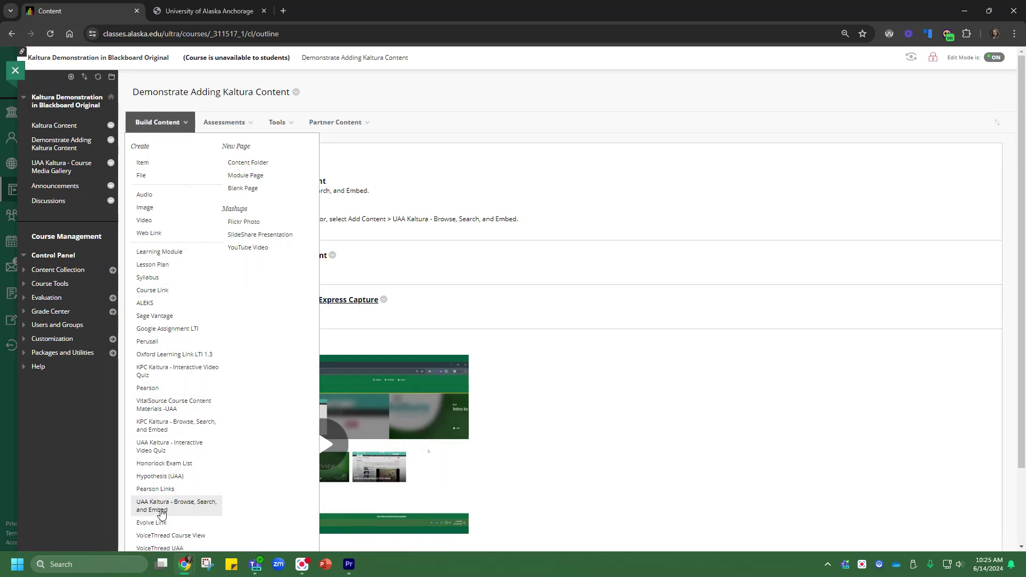
pyautogui.click(191, 514)
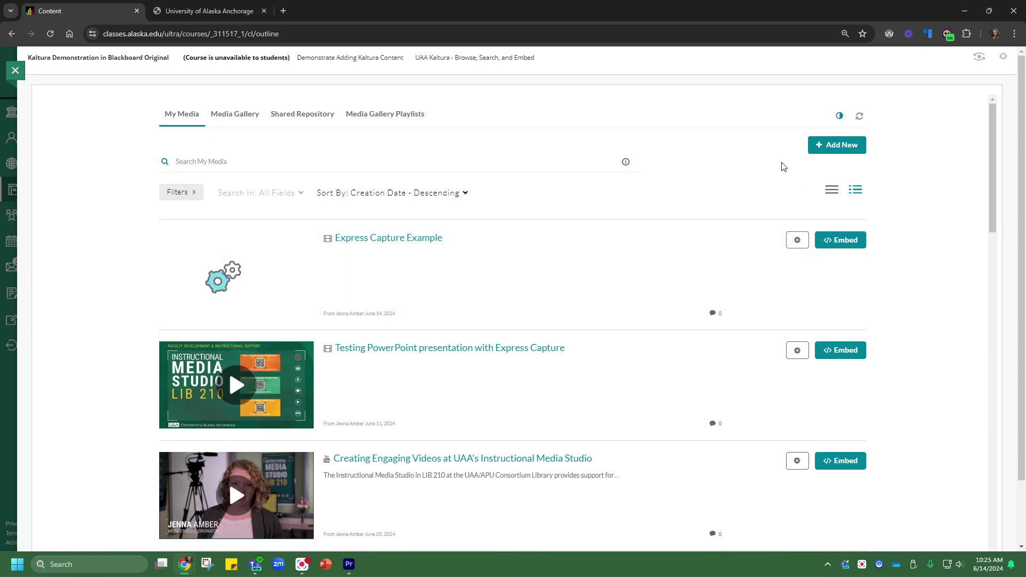
pyautogui.click(831, 147)
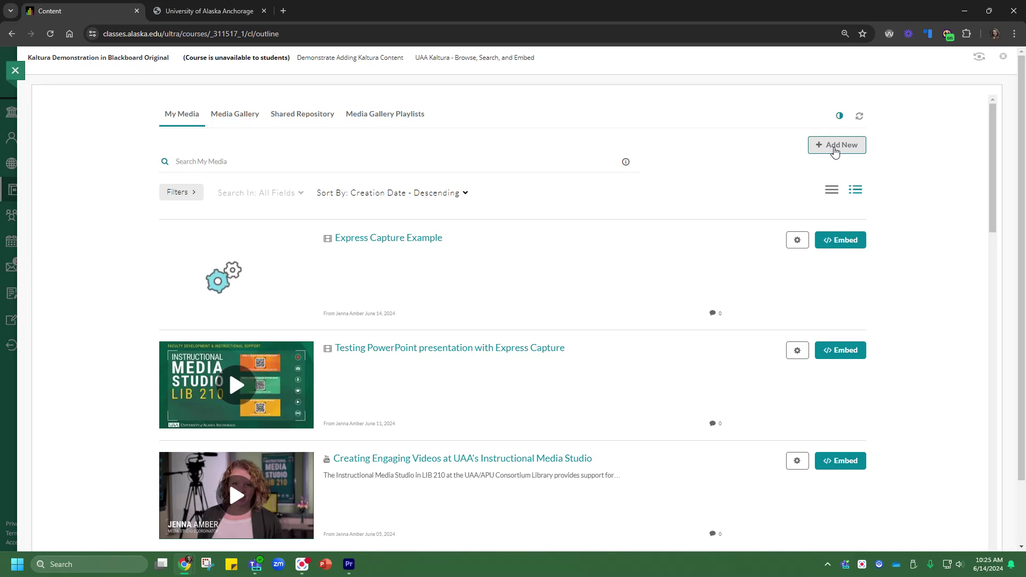
pyautogui.click(835, 152)
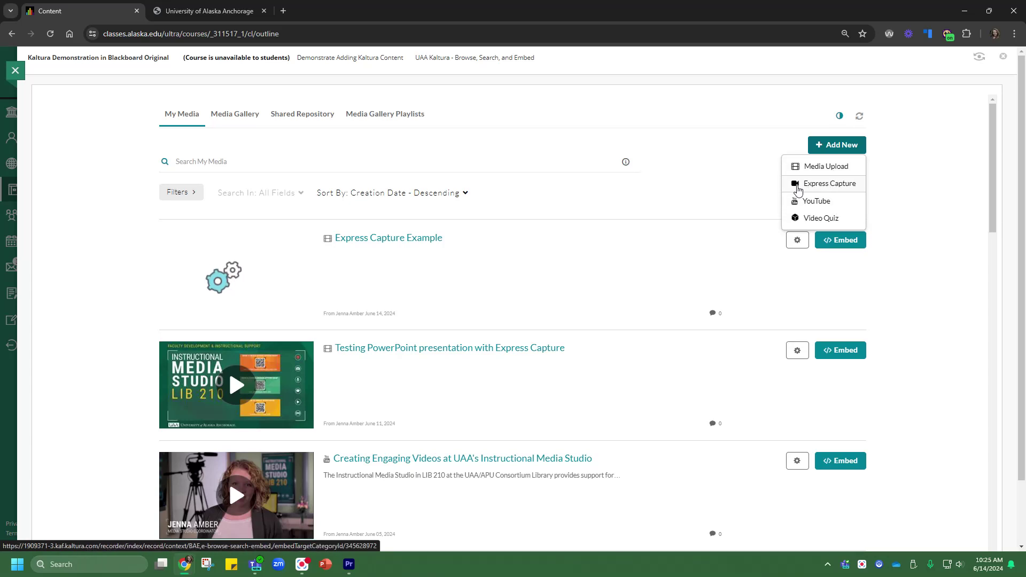
pyautogui.click(824, 188)
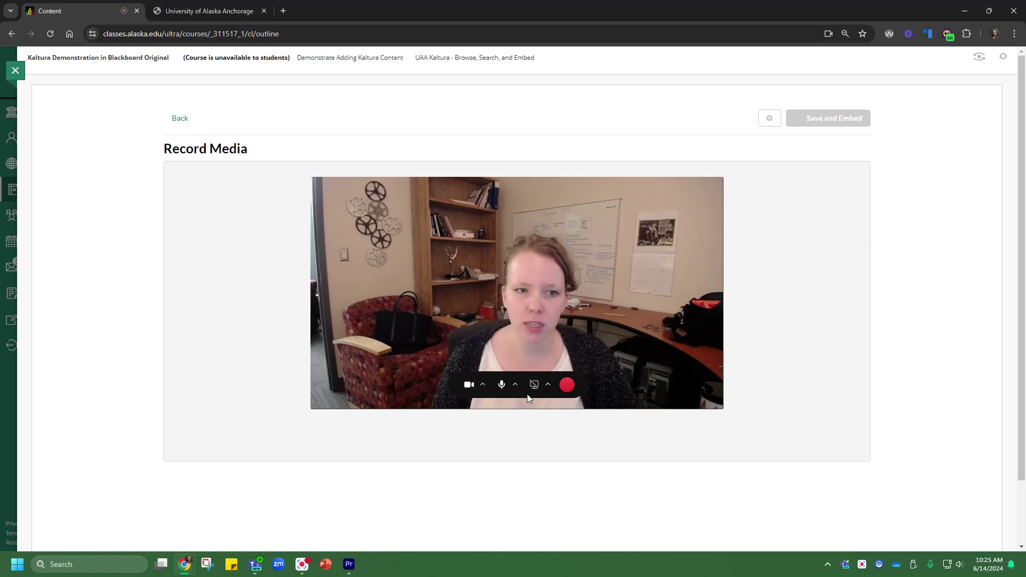
# Step: Leave the recorder and return to the Demonstrate Adding Kaltura Content page
pyautogui.click(206, 112)
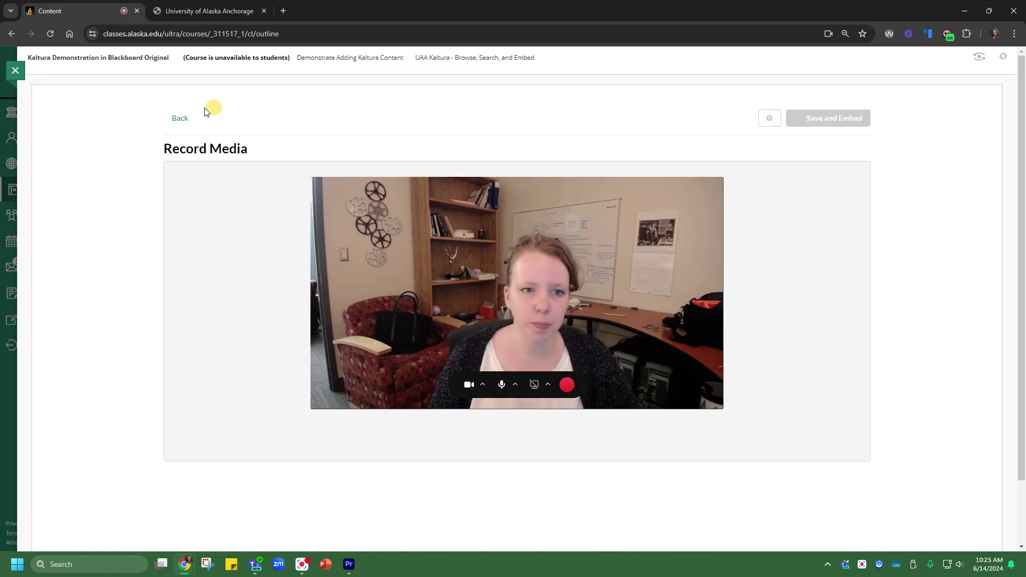
pyautogui.click(184, 122)
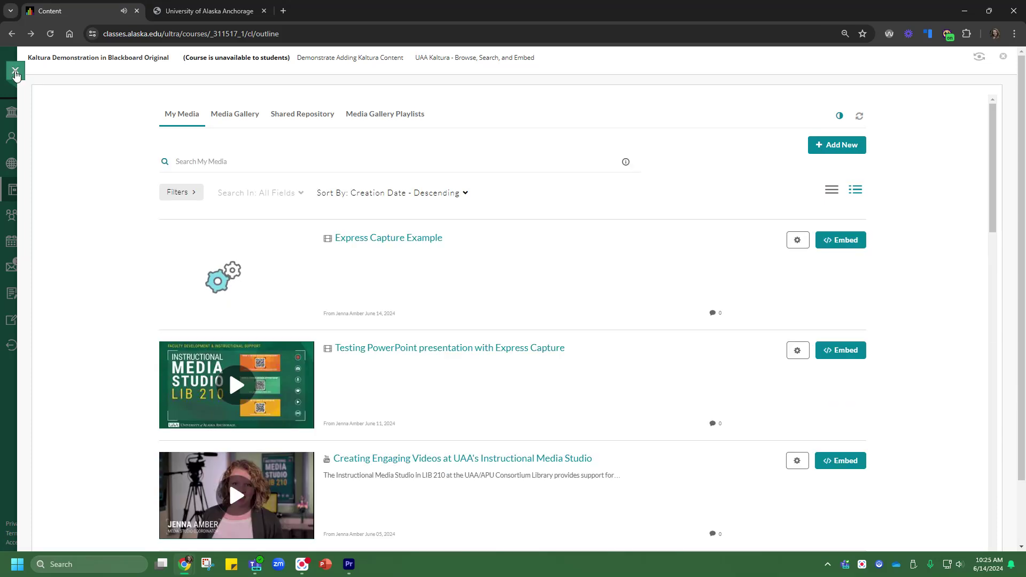
pyautogui.click(318, 64)
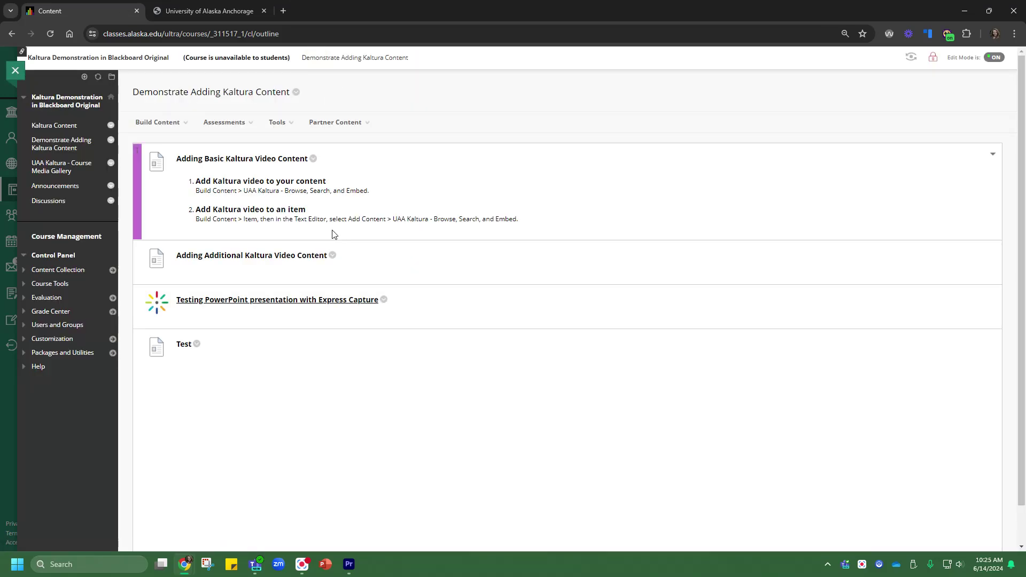
# Step: Start a new Item via Build Content and expand the editor's extra tools
pyautogui.click(168, 125)
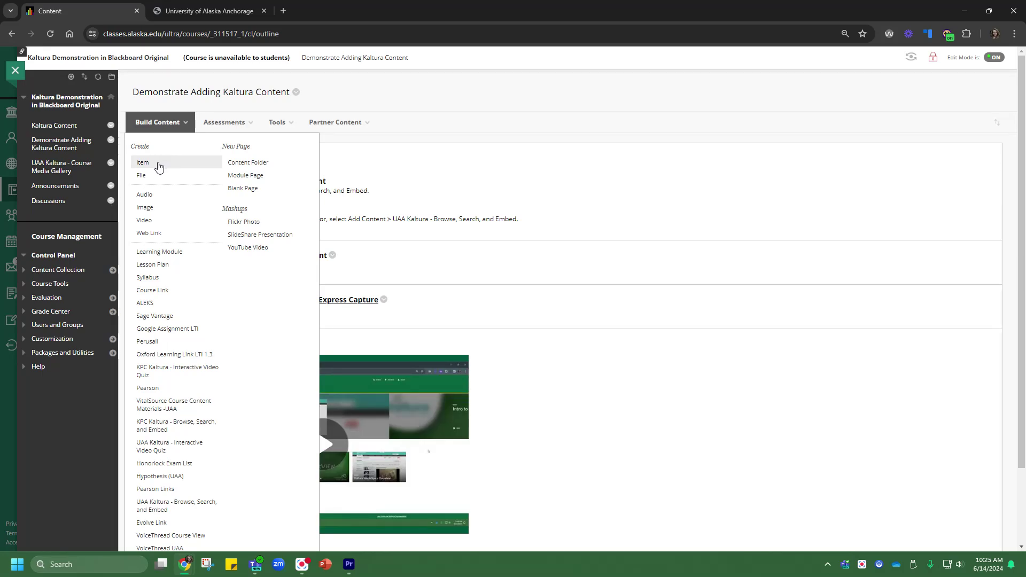
pyautogui.click(143, 163)
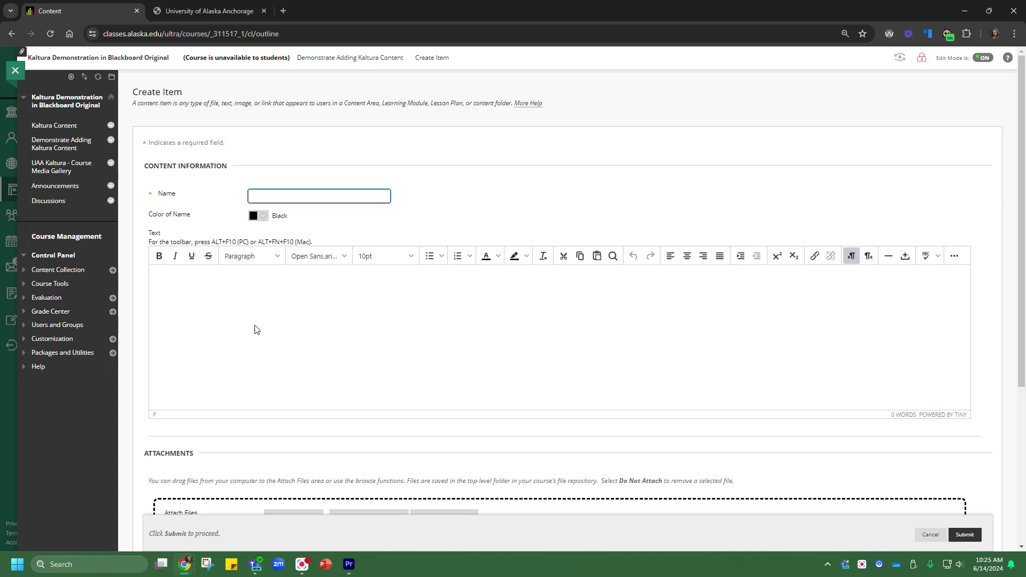
pyautogui.click(217, 345)
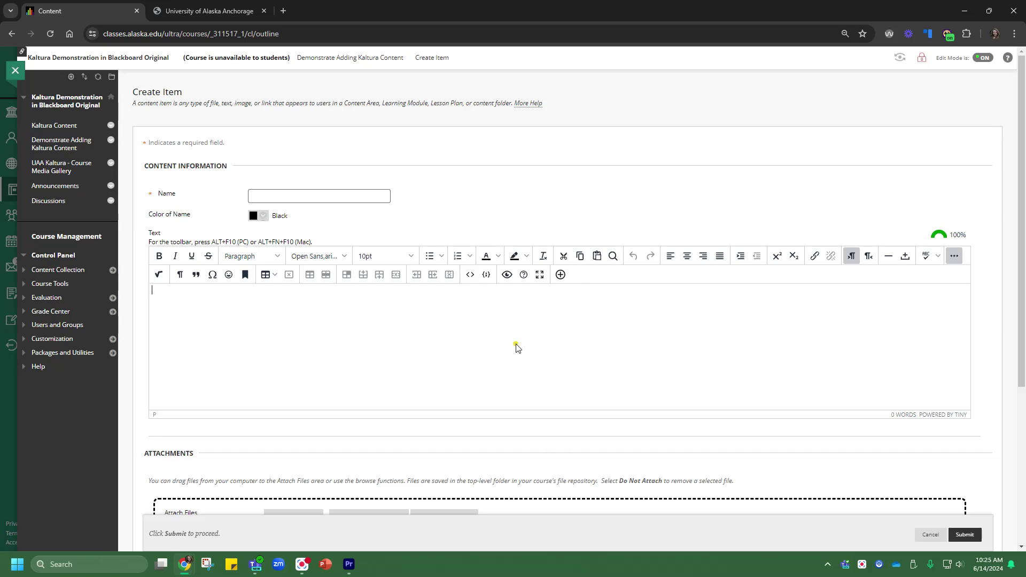
# Step: Choose UAA Kaltura - Browse, Search, and Embed from the Add content tools
pyautogui.click(561, 277)
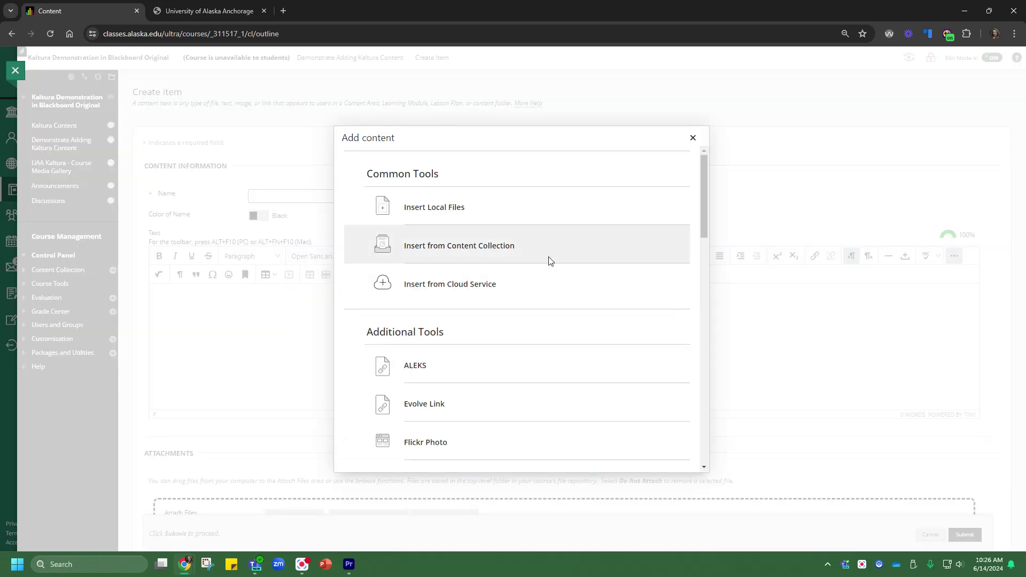
pyautogui.scroll(-4, 564, 252)
pyautogui.scroll(-2, 564, 251)
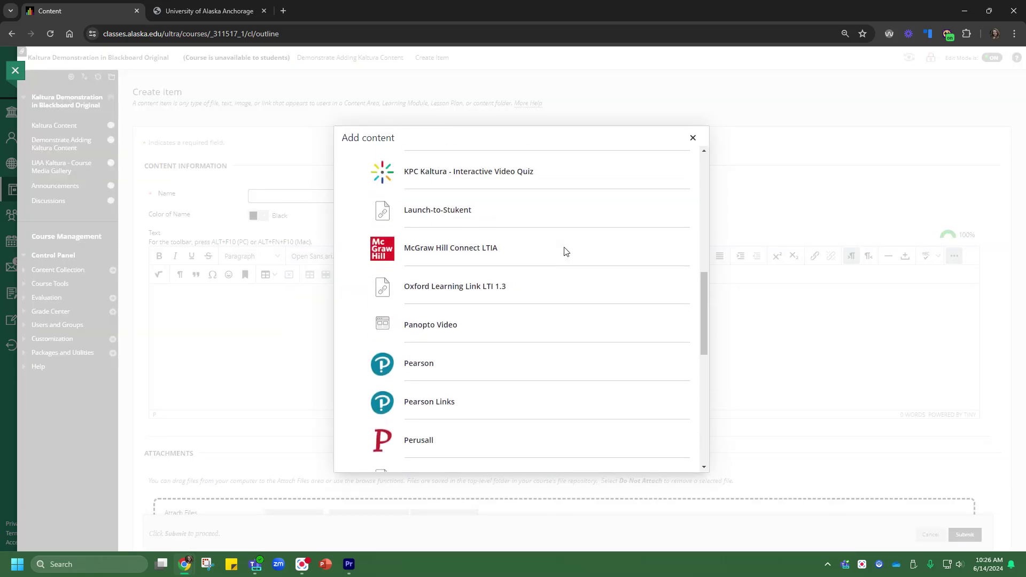
pyautogui.scroll(2, 563, 251)
pyautogui.scroll(-3, 564, 250)
pyautogui.scroll(-2, 565, 253)
pyautogui.scroll(-2, 565, 253)
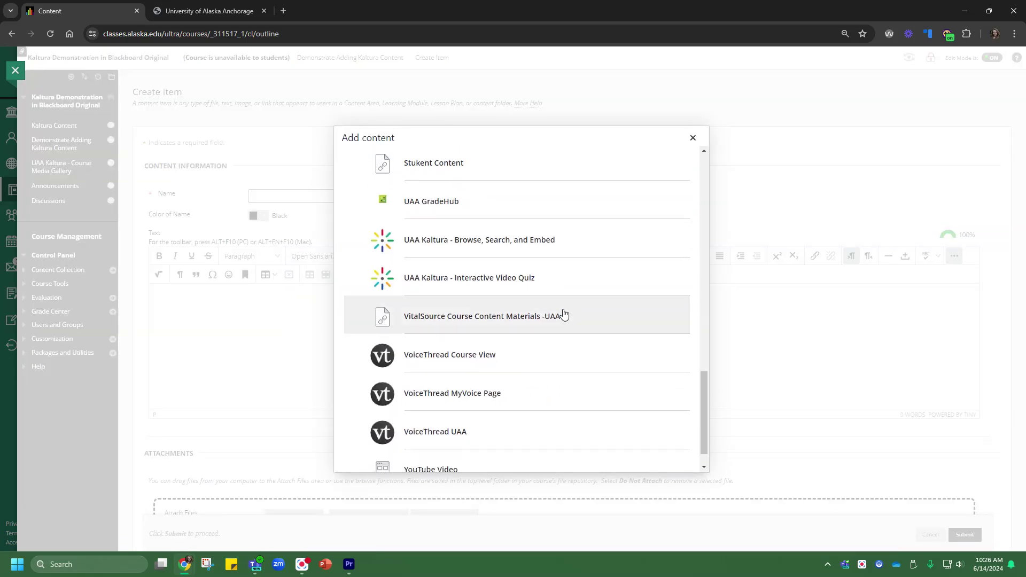
pyautogui.click(515, 249)
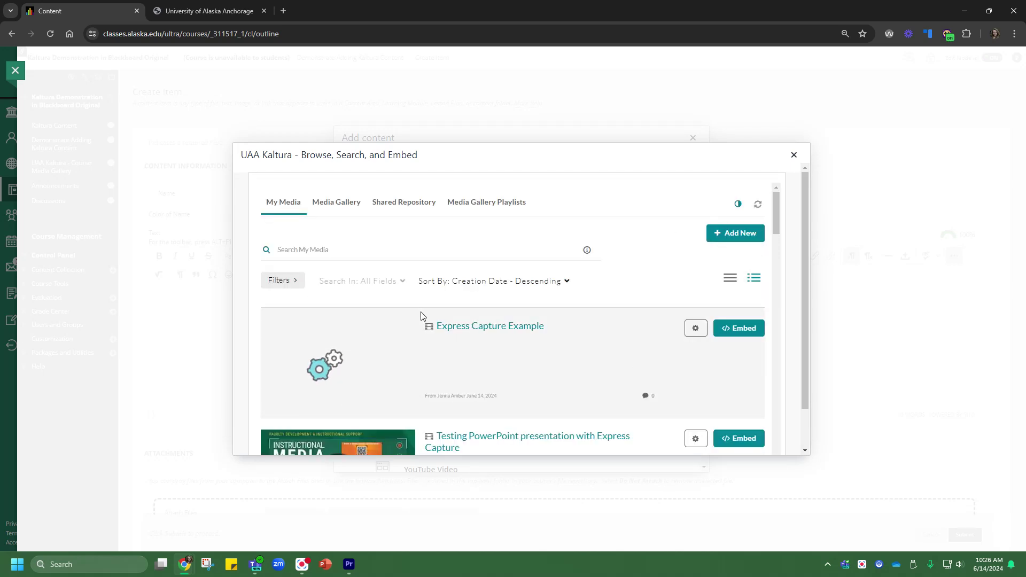
pyautogui.scroll(-3, 419, 316)
pyautogui.scroll(3, 415, 340)
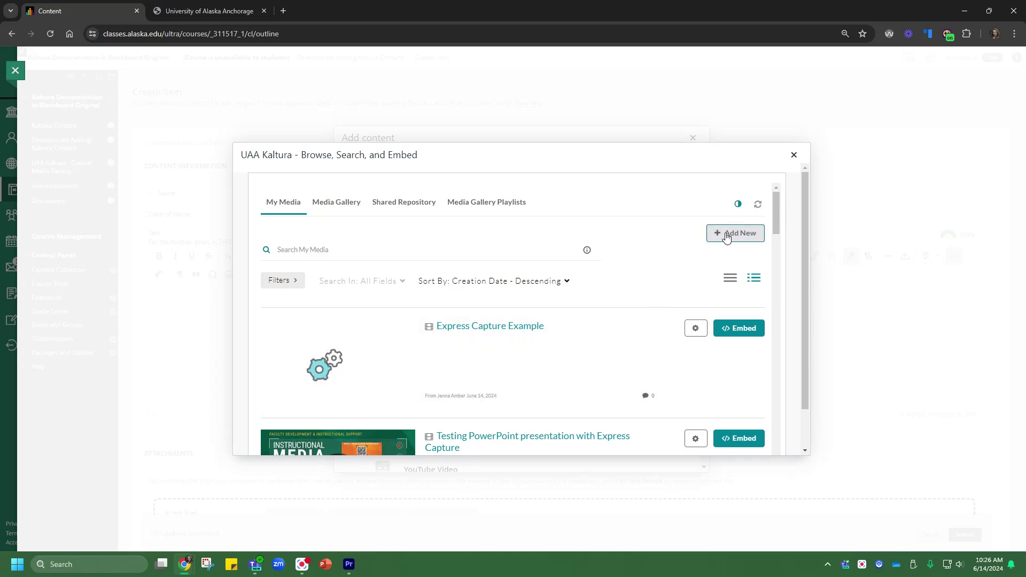
# Step: Launch Express Capture from Add New, then close the Kaltura embed tool
pyautogui.click(725, 237)
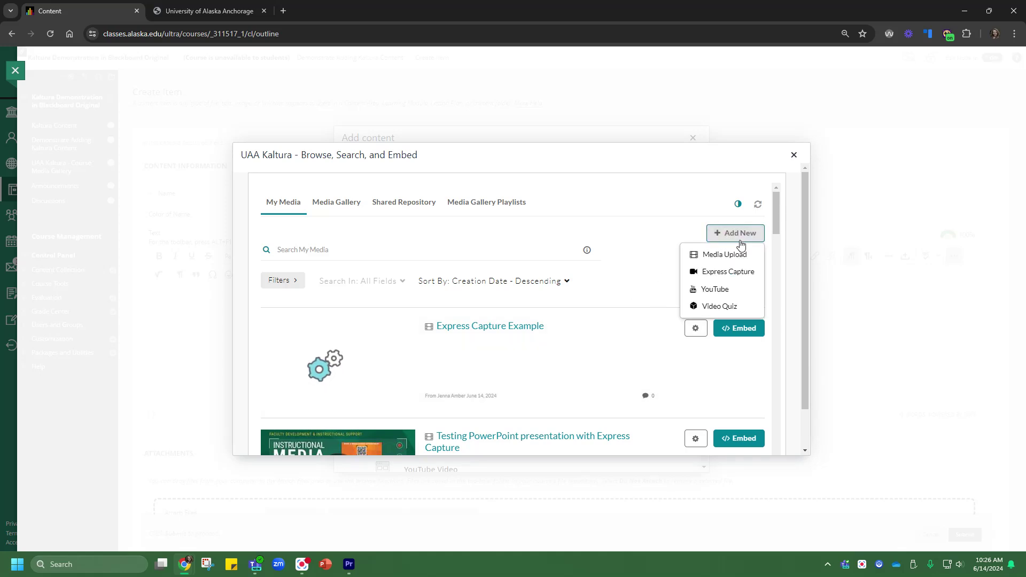
pyautogui.click(718, 280)
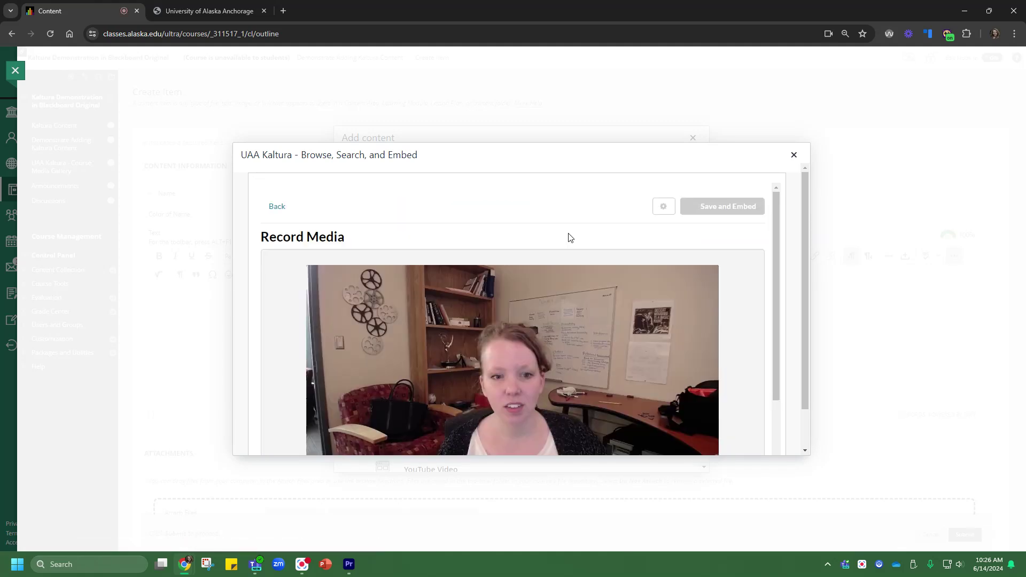
pyautogui.scroll(-1, 567, 233)
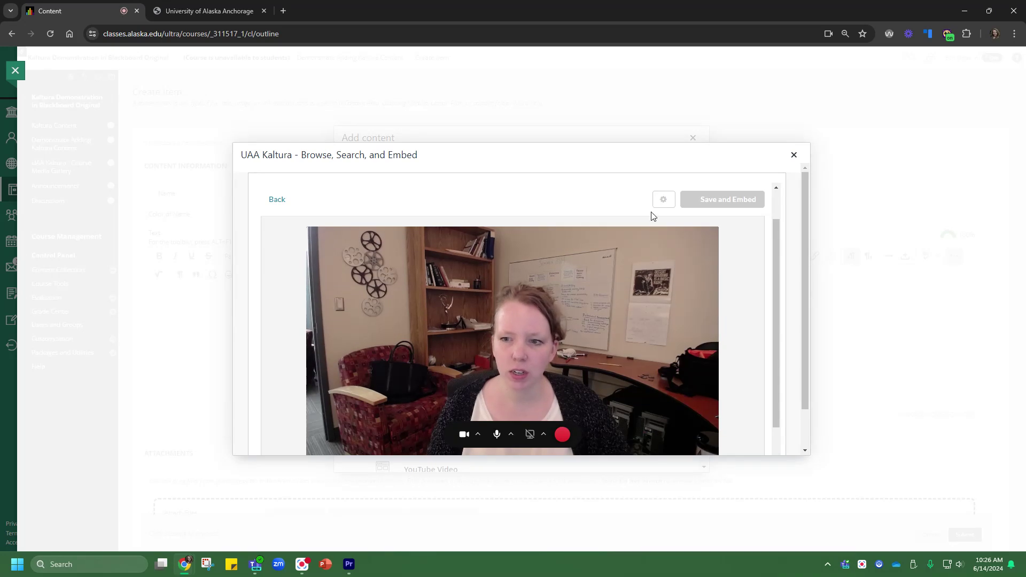
pyautogui.scroll(-1, 520, 396)
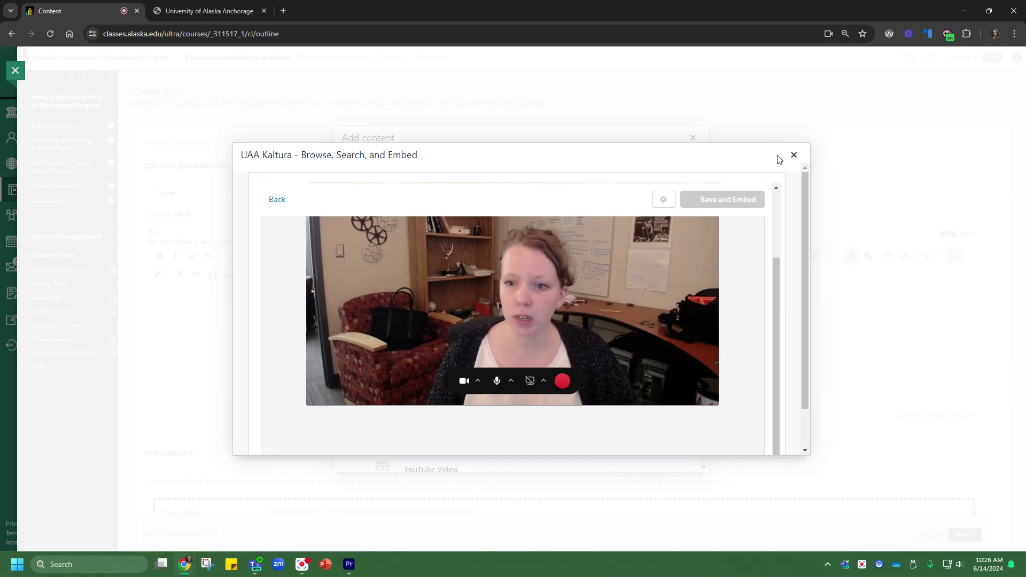
pyautogui.click(795, 156)
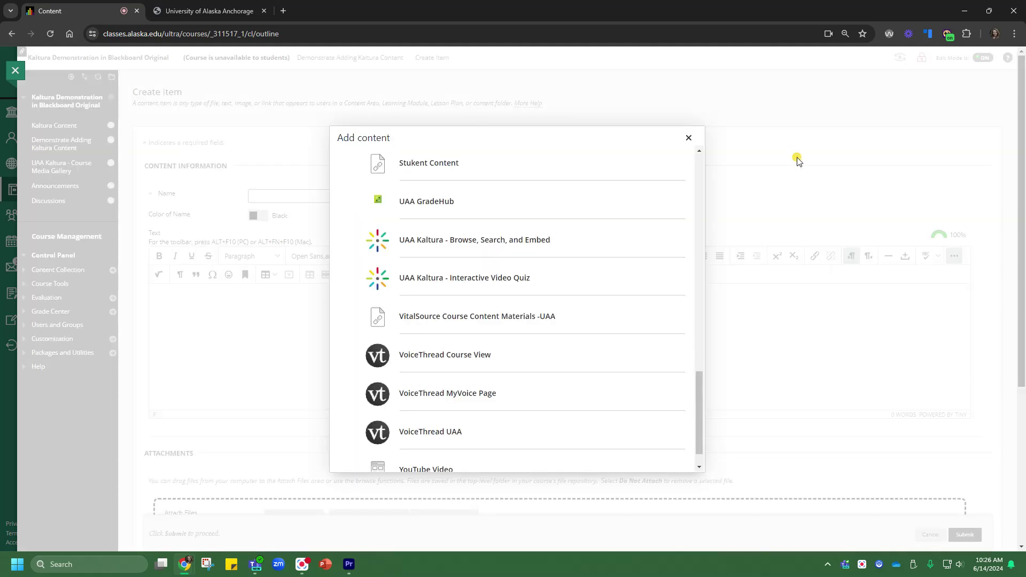
# Step: Close the Add content dialog, leave the course and switch to the MediaSpace tab
pyautogui.click(691, 139)
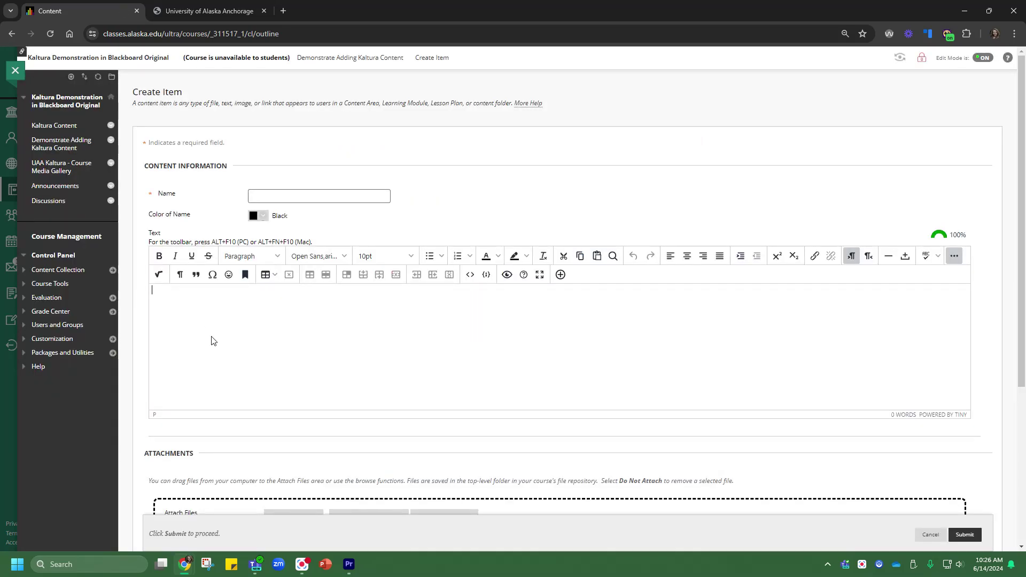
pyautogui.click(17, 72)
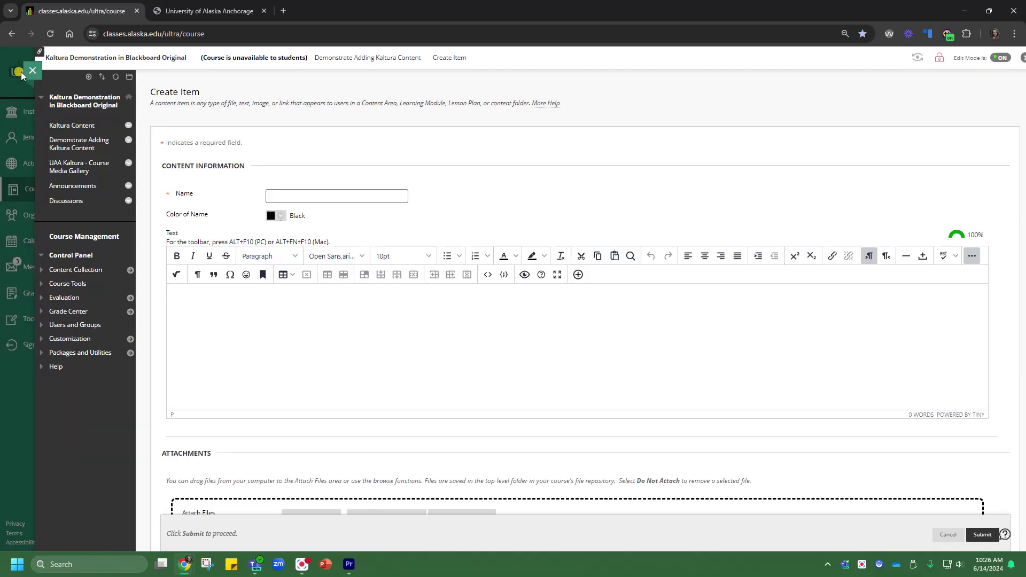
pyautogui.click(196, 12)
# Step: Sign in to Kaltura MediaSpace from the Guest menu
pyautogui.click(106, 35)
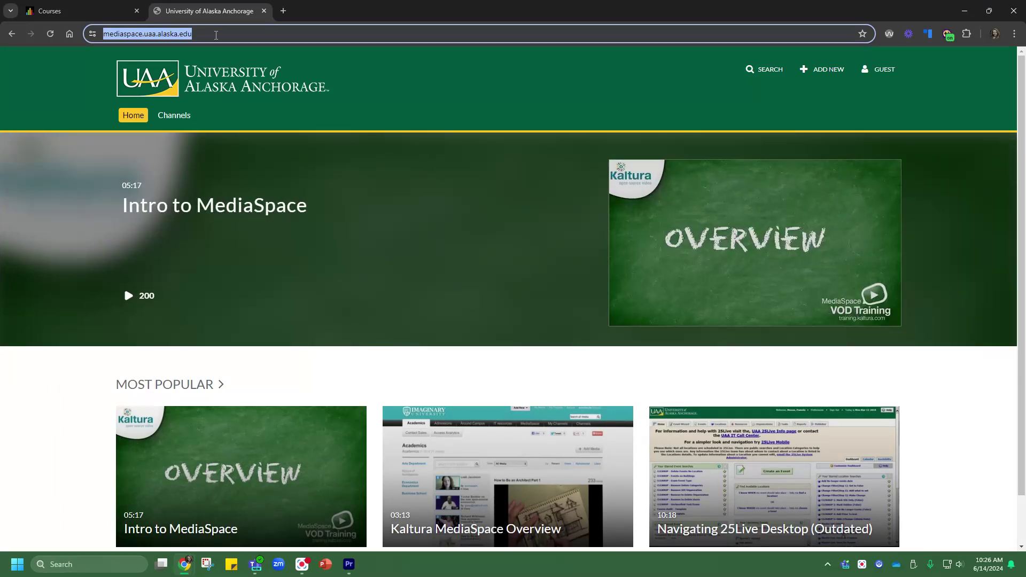
pyautogui.click(215, 36)
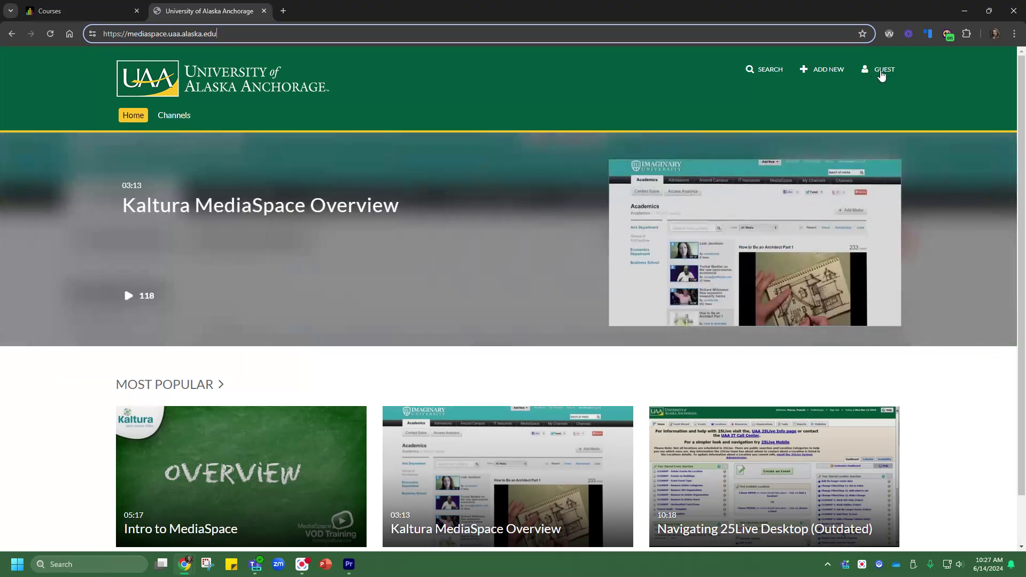
pyautogui.click(879, 72)
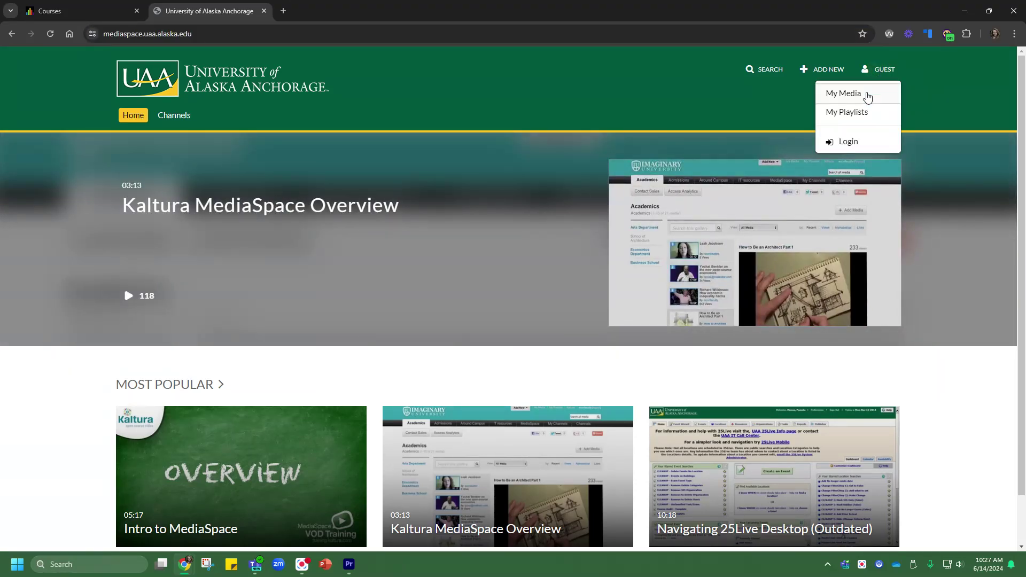
pyautogui.click(848, 142)
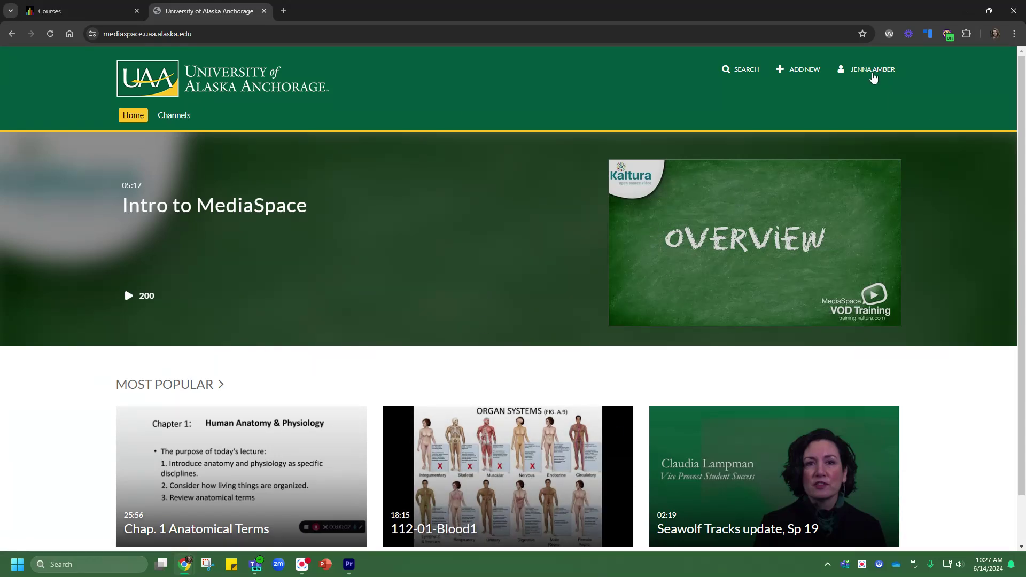
# Step: Go to My Media from the signed-in account menu
pyautogui.click(871, 74)
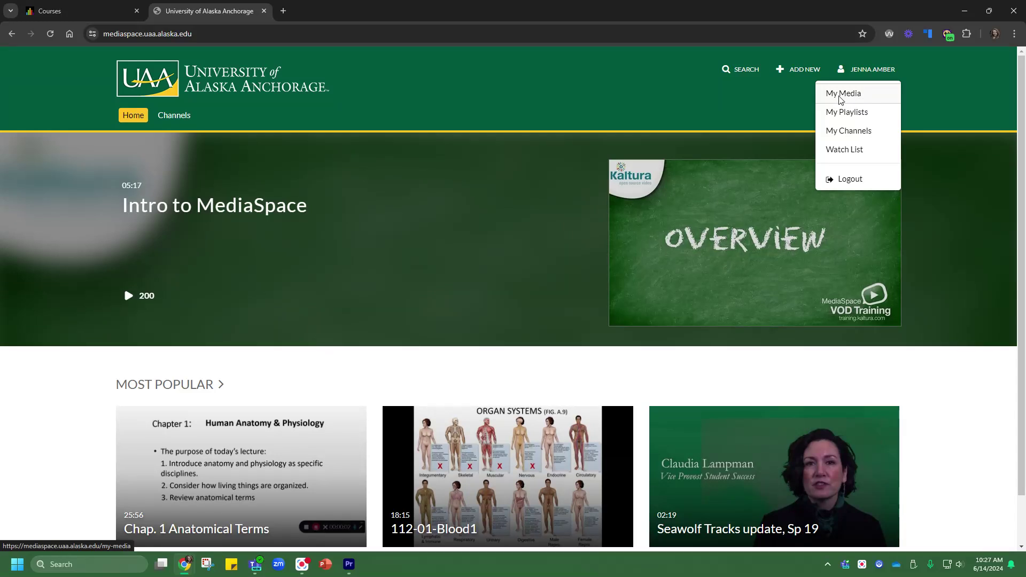
pyautogui.click(841, 97)
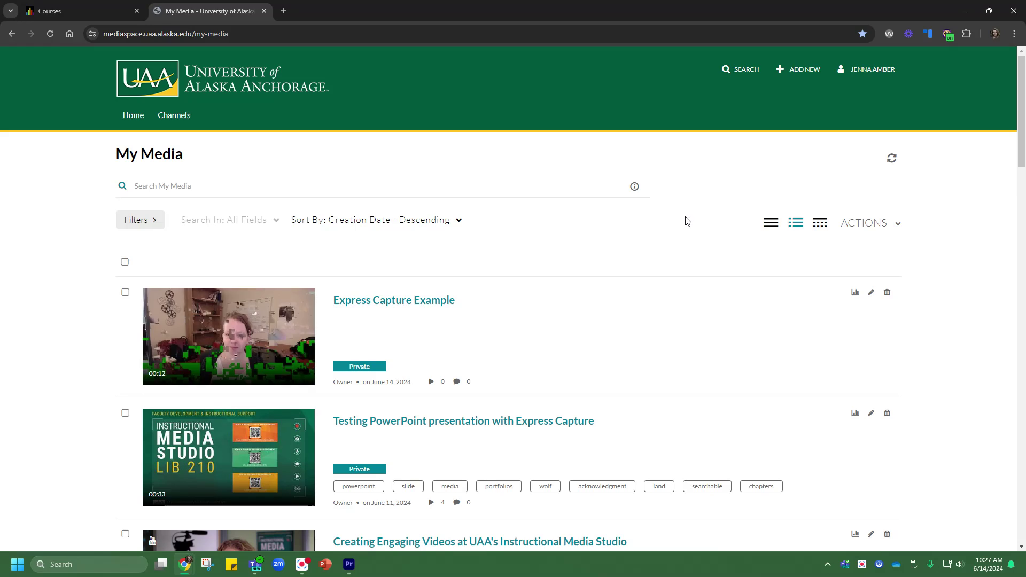
# Step: Launch the Express Capture recorder from My Media's Add New menu, reaching the Record Media page
pyautogui.click(793, 75)
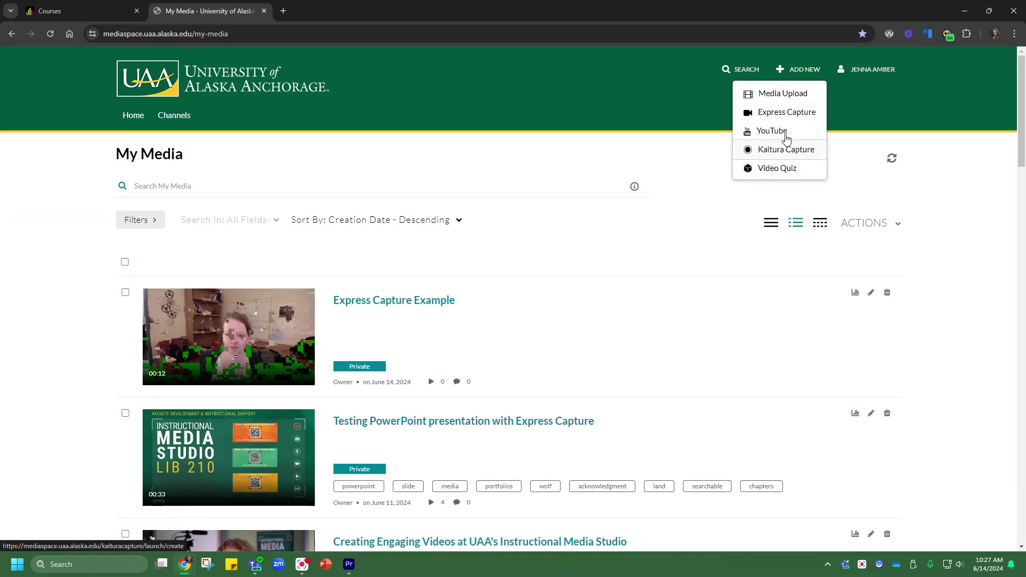
pyautogui.click(804, 112)
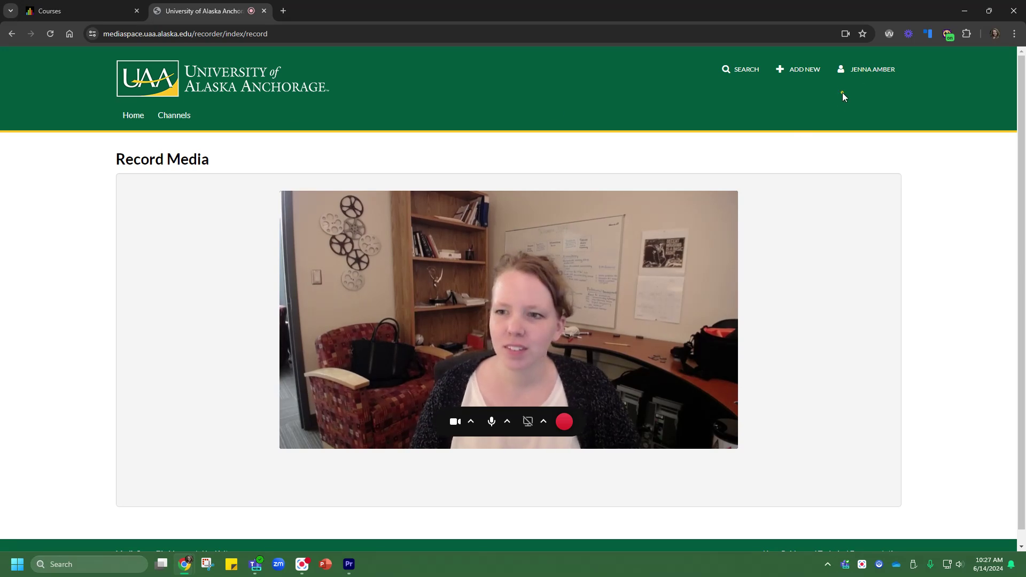
pyautogui.click(855, 72)
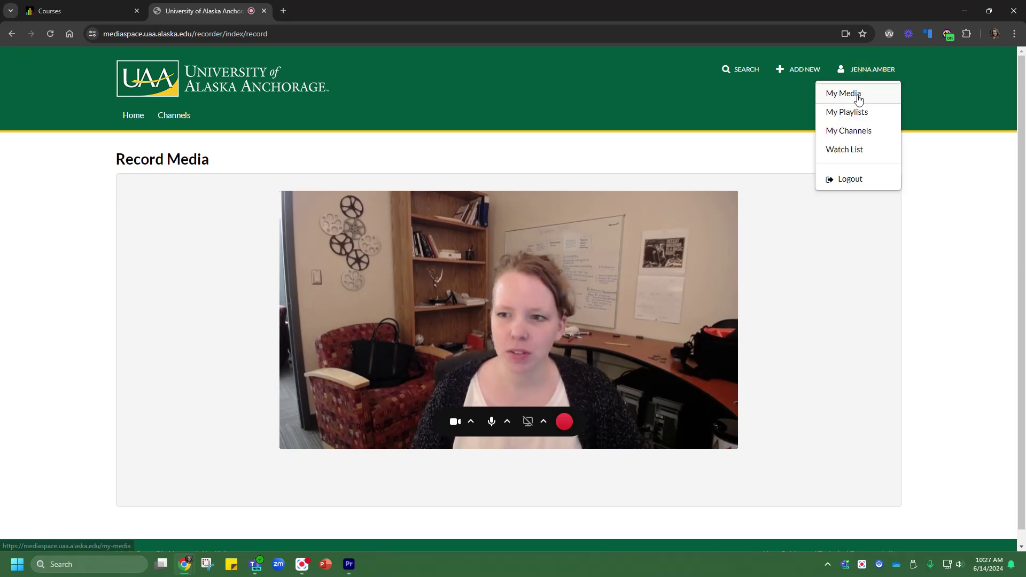